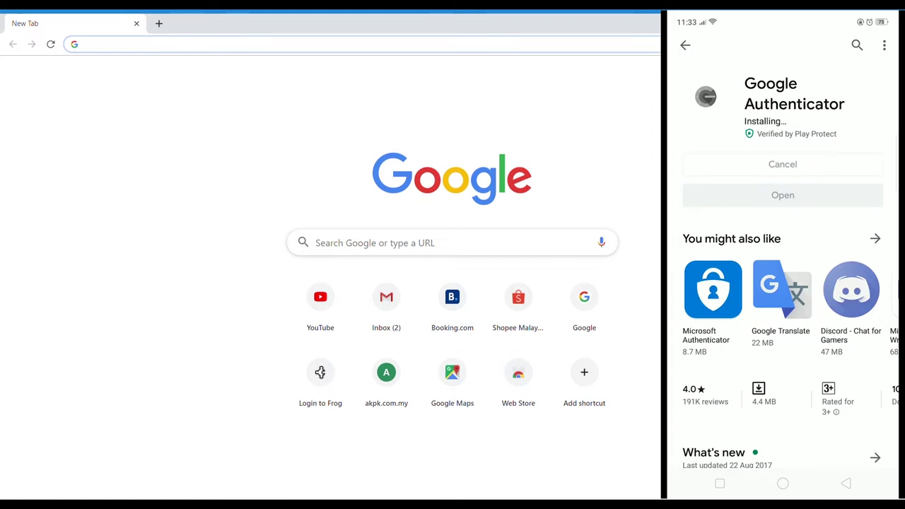
Launch Google Authenticator on the phone, then choose the existing account from Gmail sign-in.
left_click(817, 183)
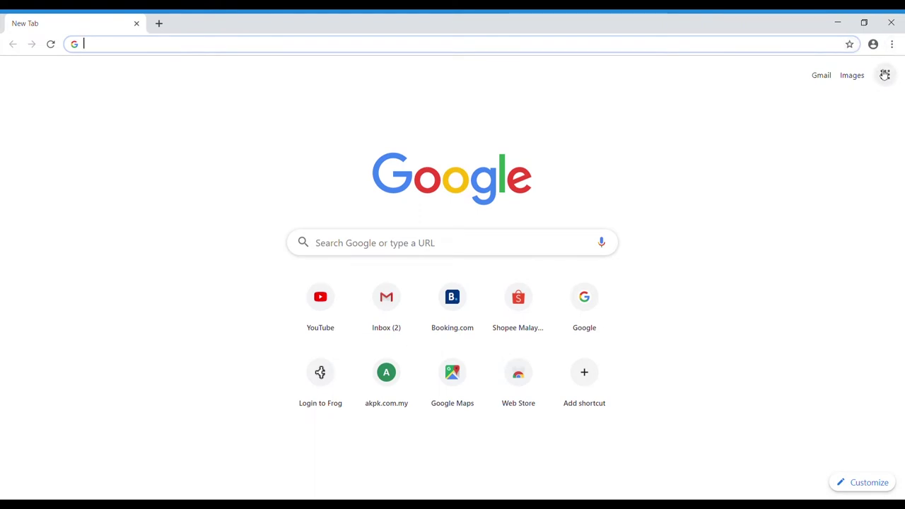
left_click(827, 75)
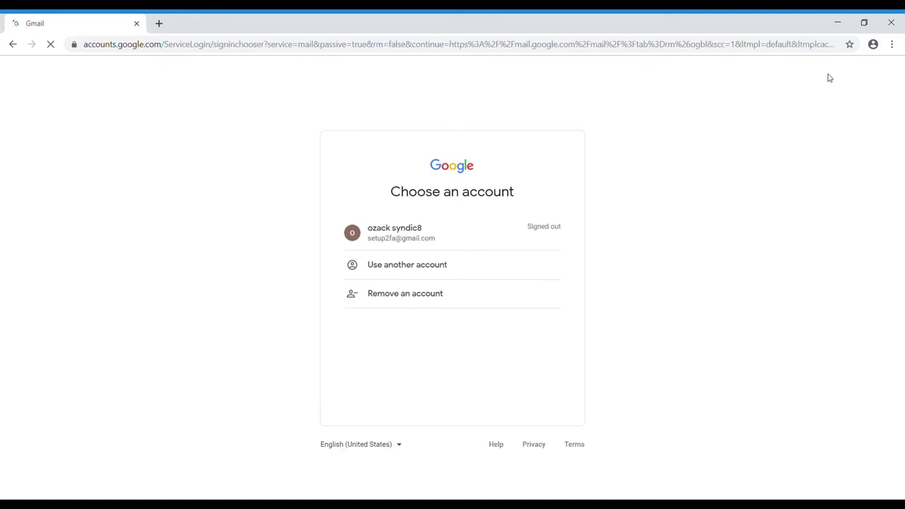
left_click(471, 236)
Enter the account password, retyping it after a mistyped first attempt, and submit.
type("********")
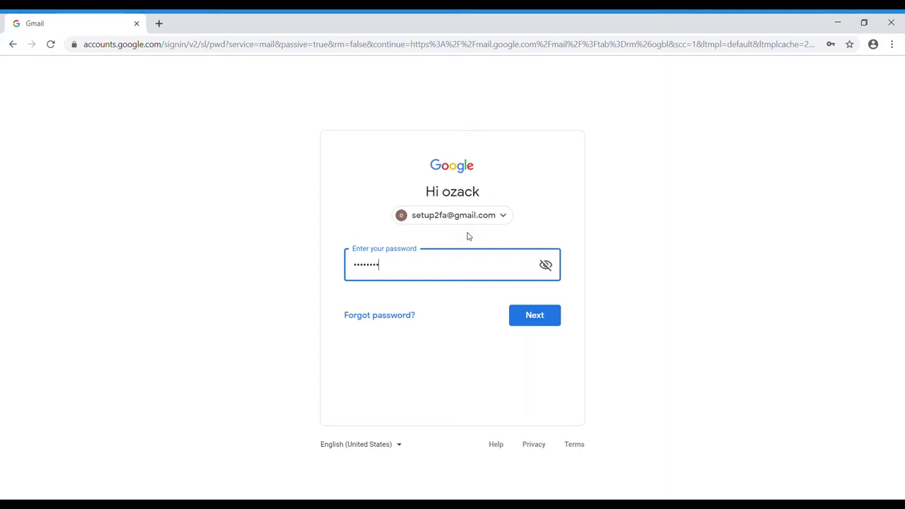
type("*****")
key("ctrl+a")
key("BackSpace")
type("**************")
key("Return")
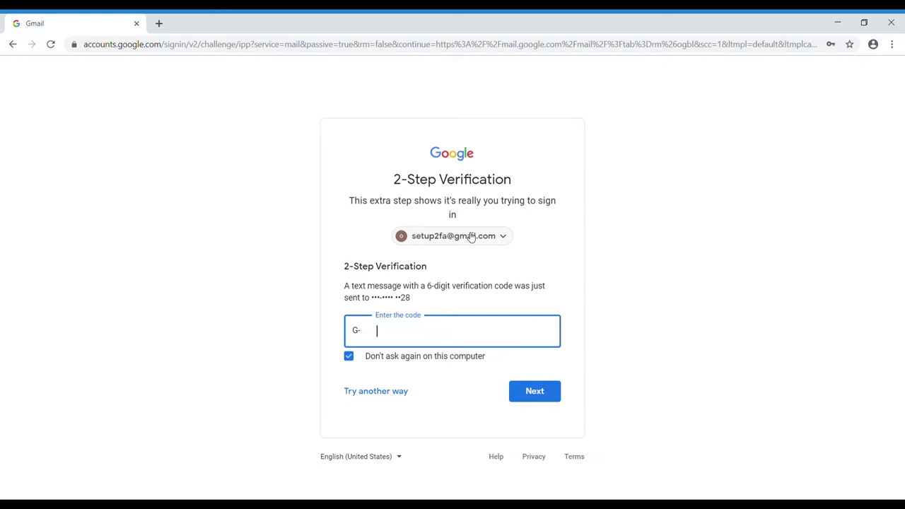
Enter the texted verification code with 'Don't ask again on this computer' unticked, and submit.
left_click(464, 357)
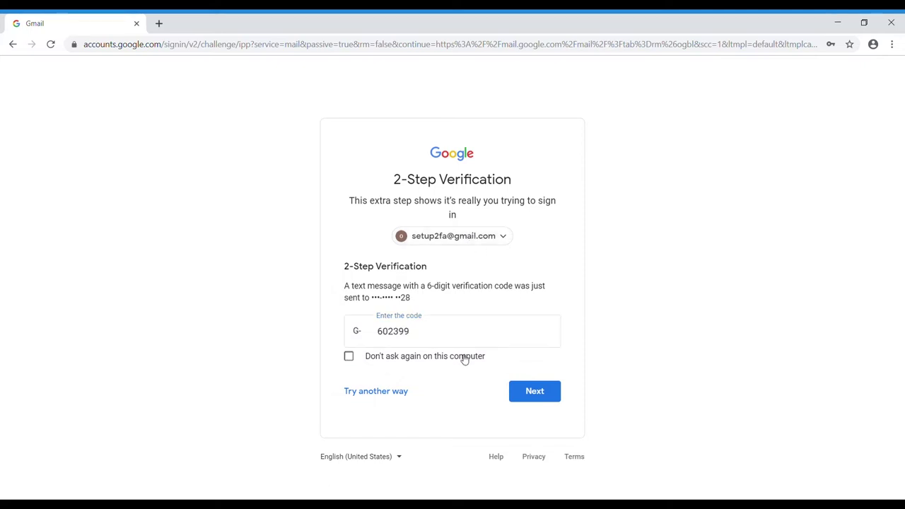
left_click(545, 392)
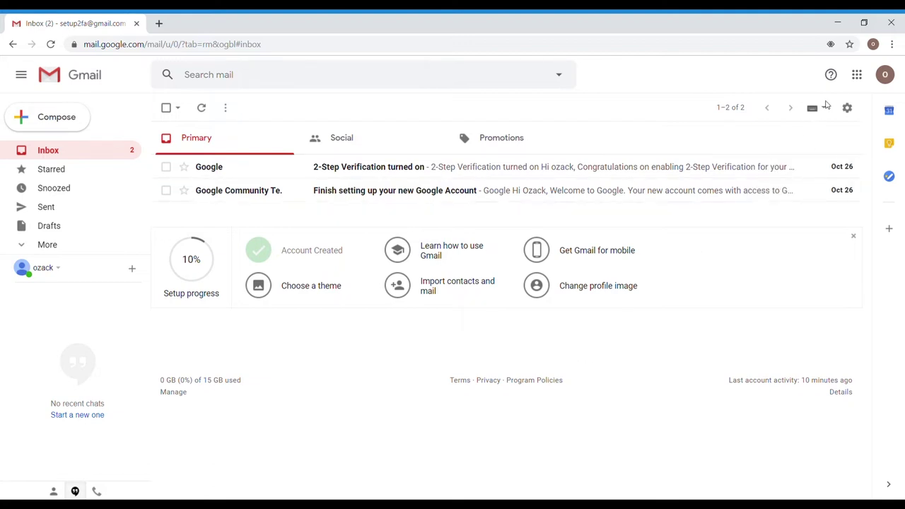
Go from the Google apps grid to Account Security and scroll to 2-Step Verification.
left_click(858, 75)
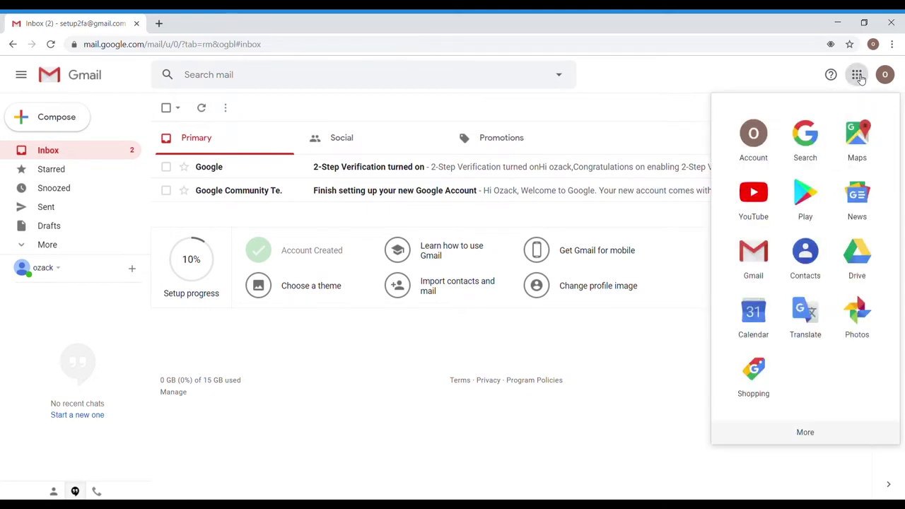
left_click(753, 135)
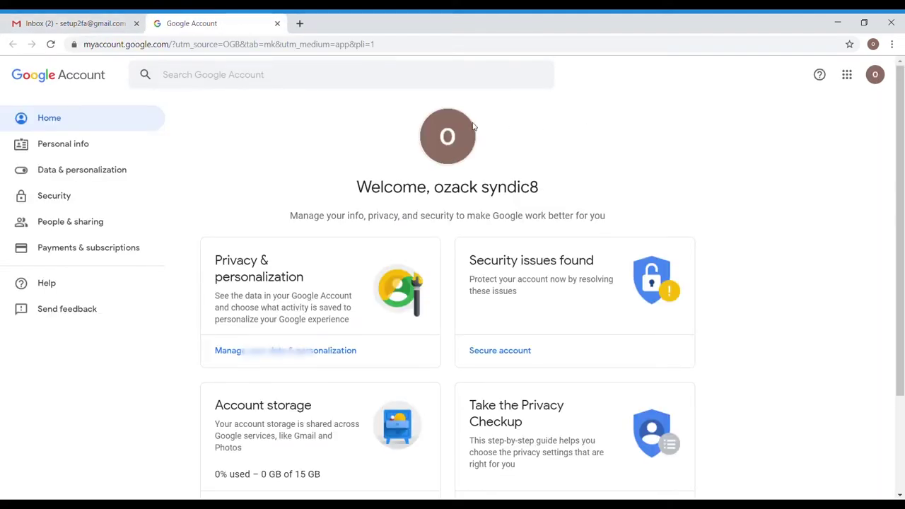
left_click(113, 202)
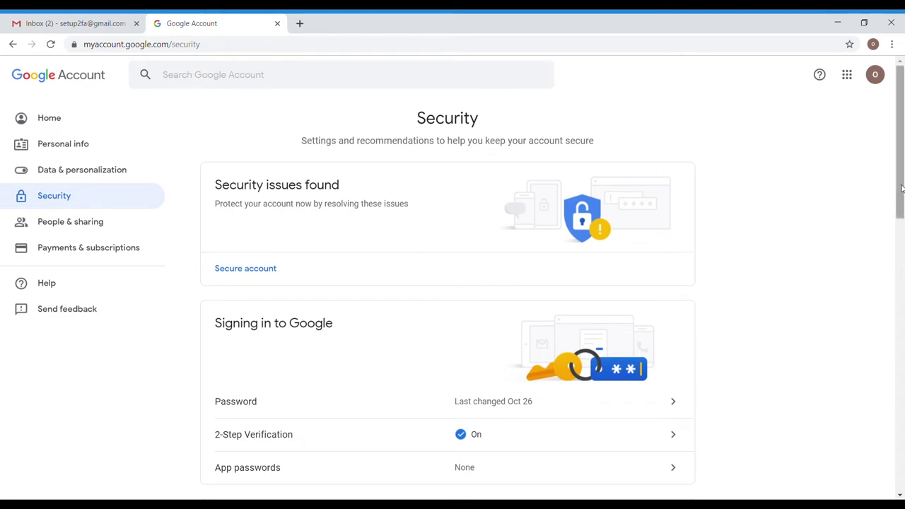
left_click_drag(901, 188, 902, 241)
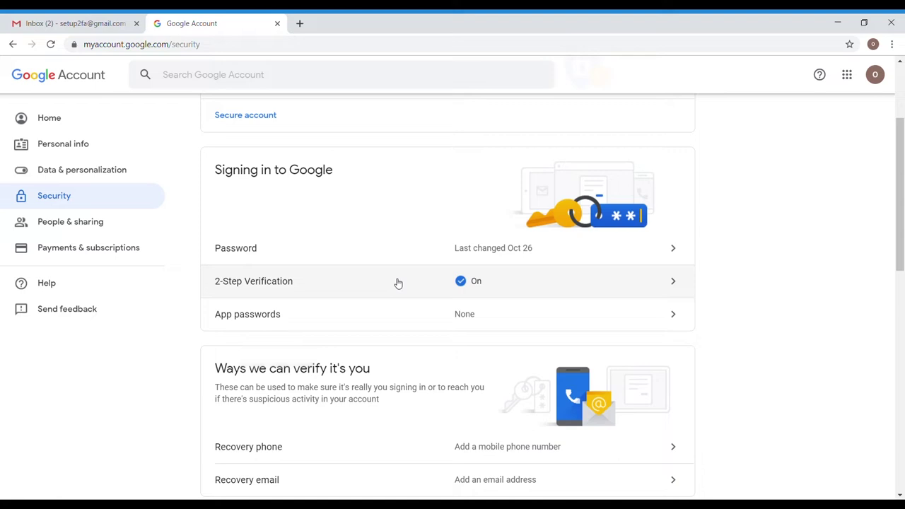
mouse_move(901, 249)
left_mouse_down()
mouse_move(901, 453)
mouse_move(902, 261)
left_mouse_up()
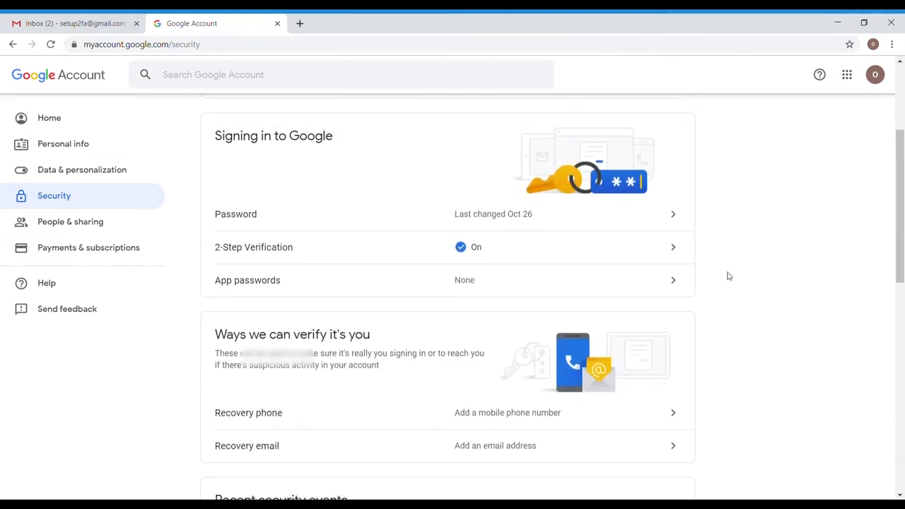
Re-confirm identity with the password and a texted code to reach 2-Step Verification settings.
left_click(584, 256)
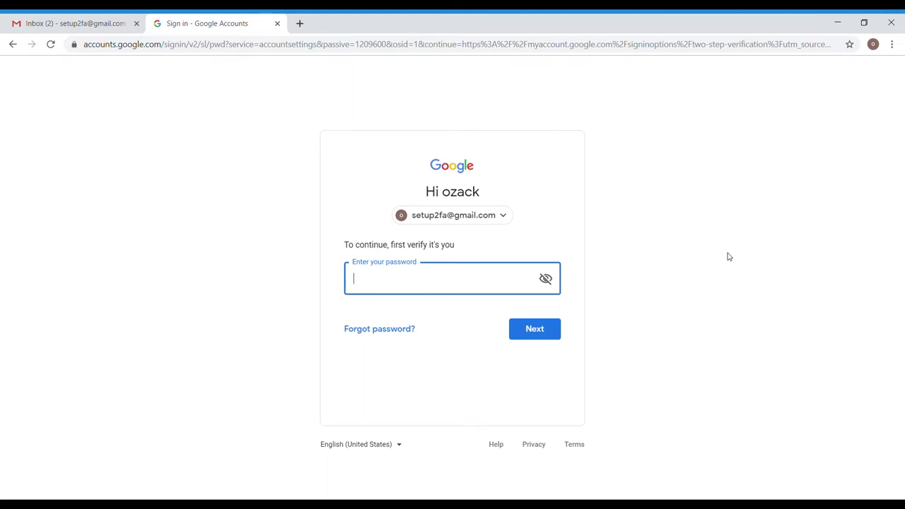
type("•••••••••••••••")
left_click(533, 338)
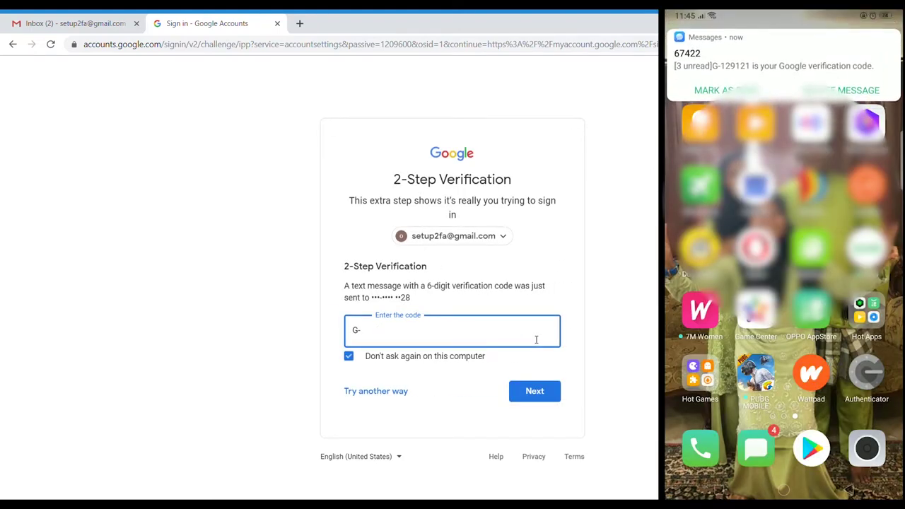
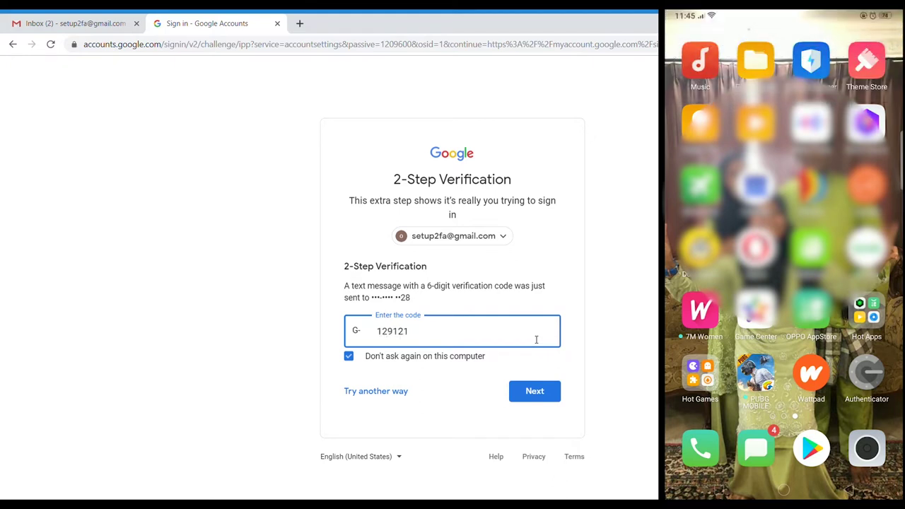
left_click(534, 392)
left_click(534, 392)
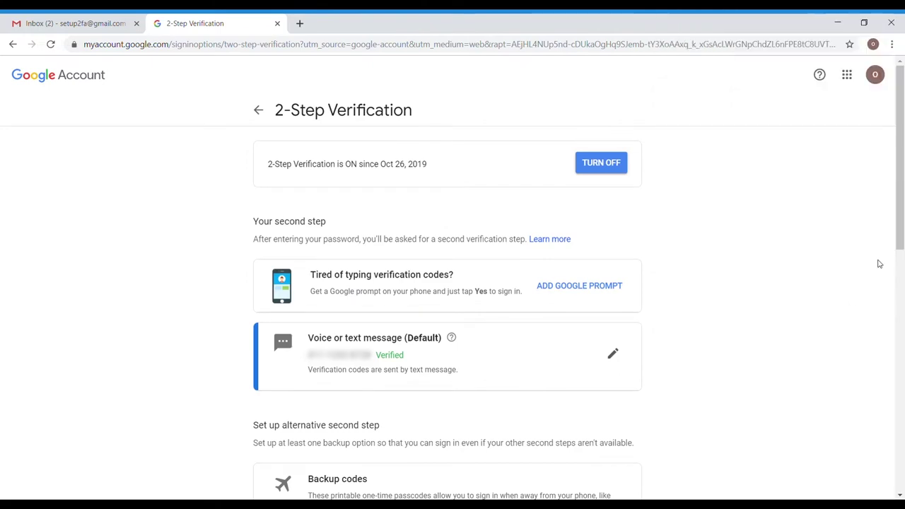
left_click_drag(901, 229, 902, 283)
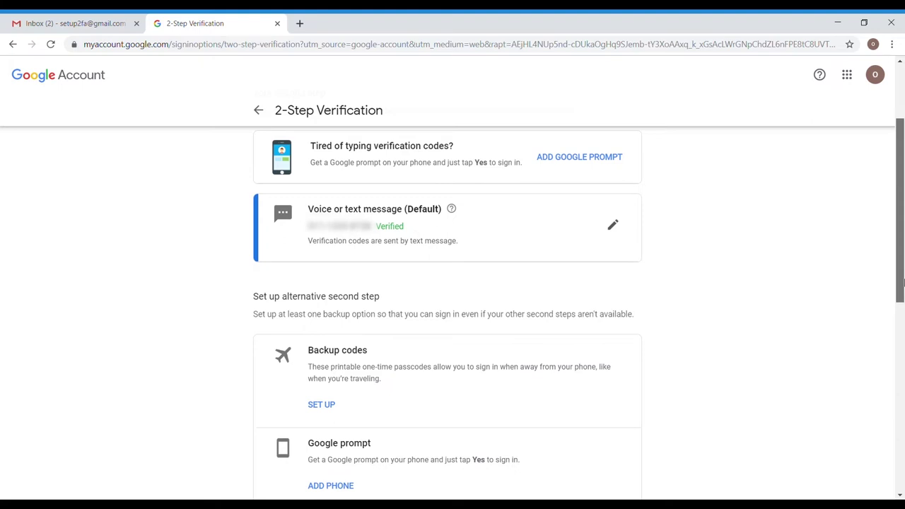
left_click_drag(902, 283, 902, 390)
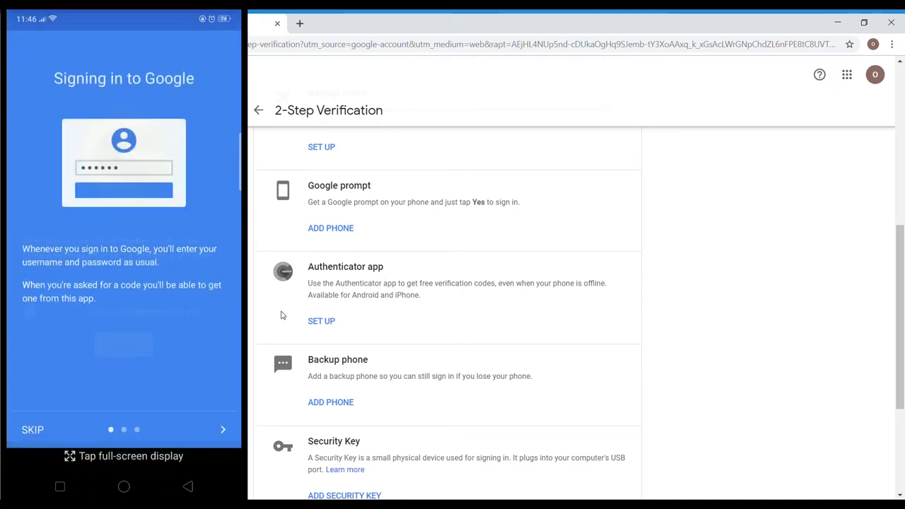
Start Authenticator app setup with Android as the phone type to show the QR code.
left_click(321, 321)
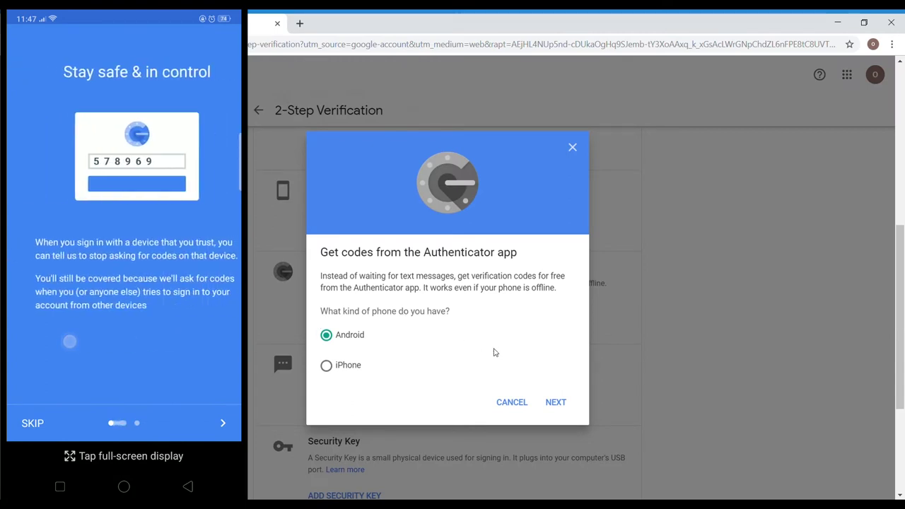
left_click(558, 405)
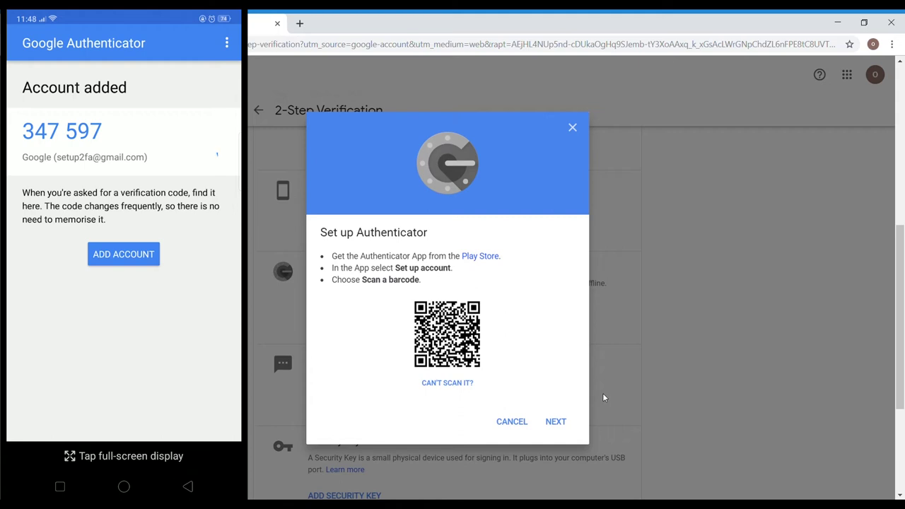
Enter the Authenticator app's 6-digit code, verify it, and finish setup.
left_click(557, 422)
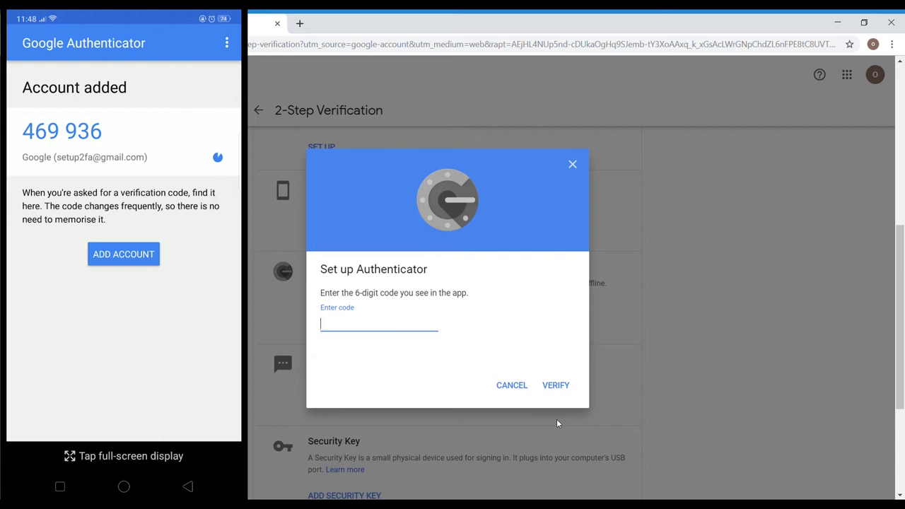
left_click(566, 387)
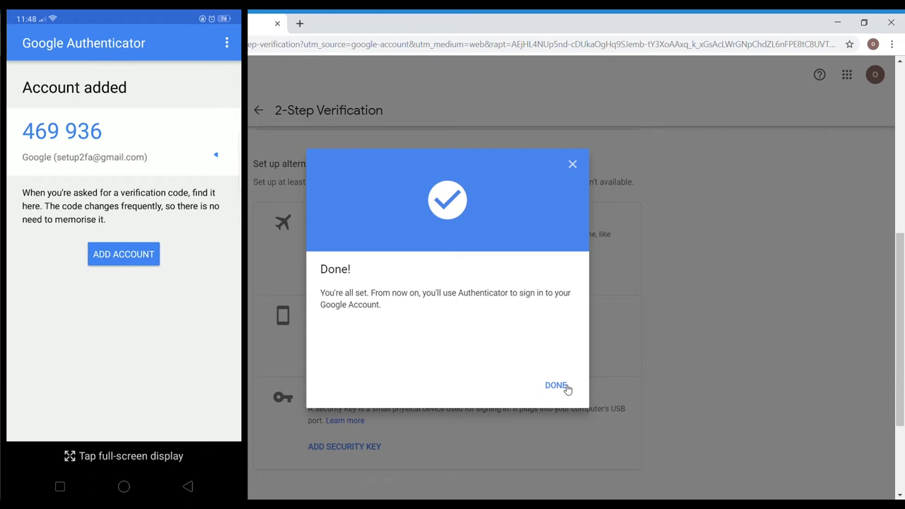
left_click(556, 386)
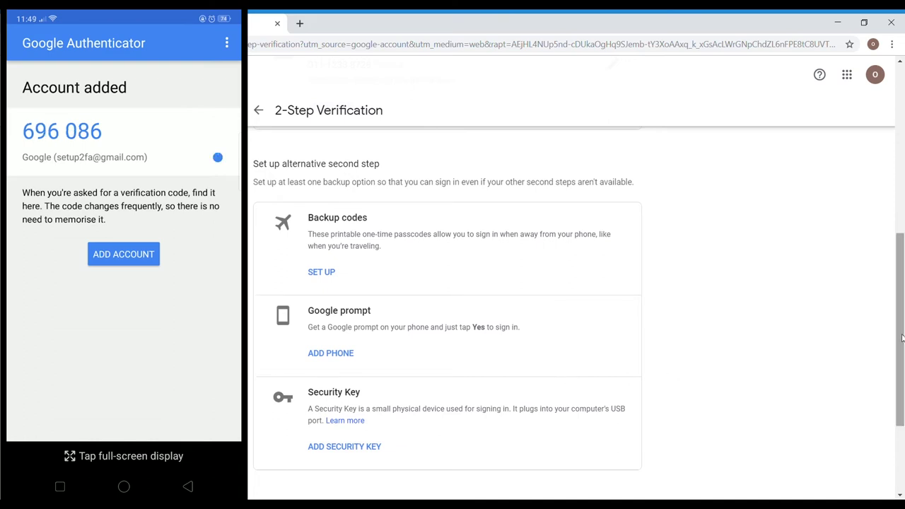
Review the 2-Step Verification page, then return to the Security overview.
left_click_drag(901, 338, 902, 168)
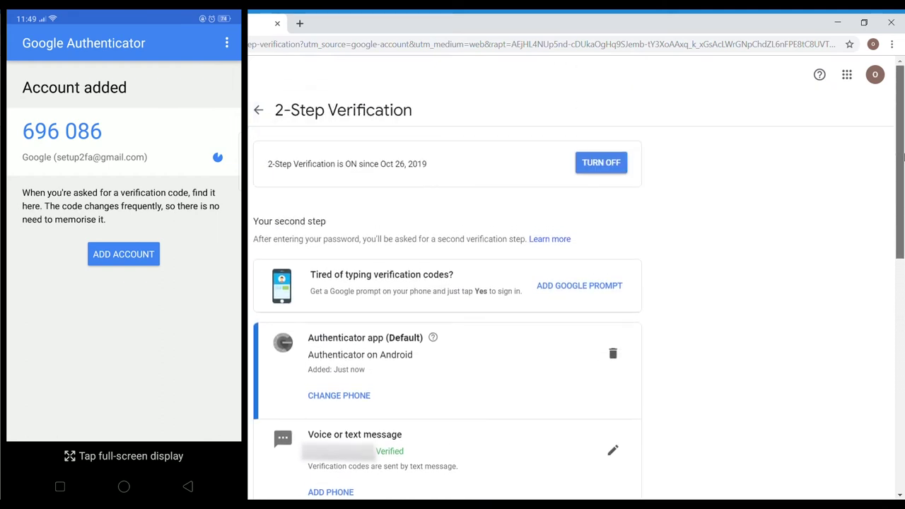
left_click_drag(902, 157, 903, 190)
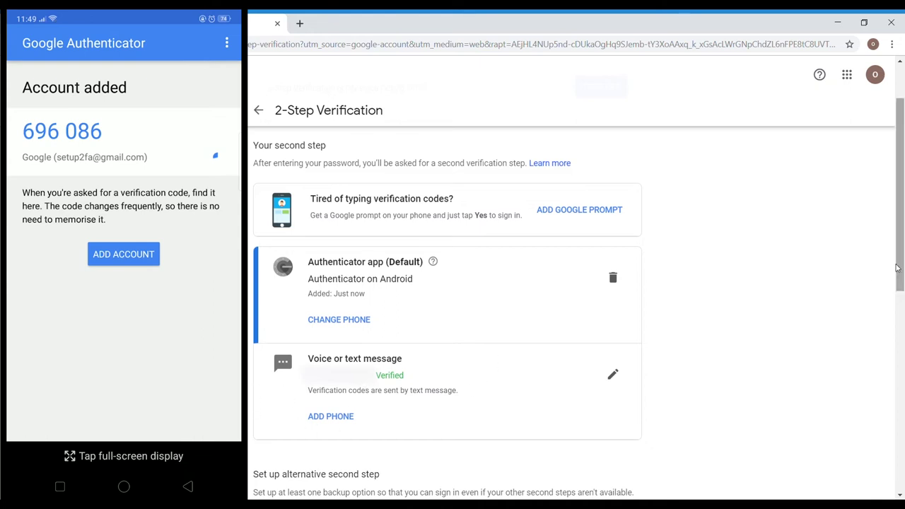
left_click_drag(896, 267, 896, 236)
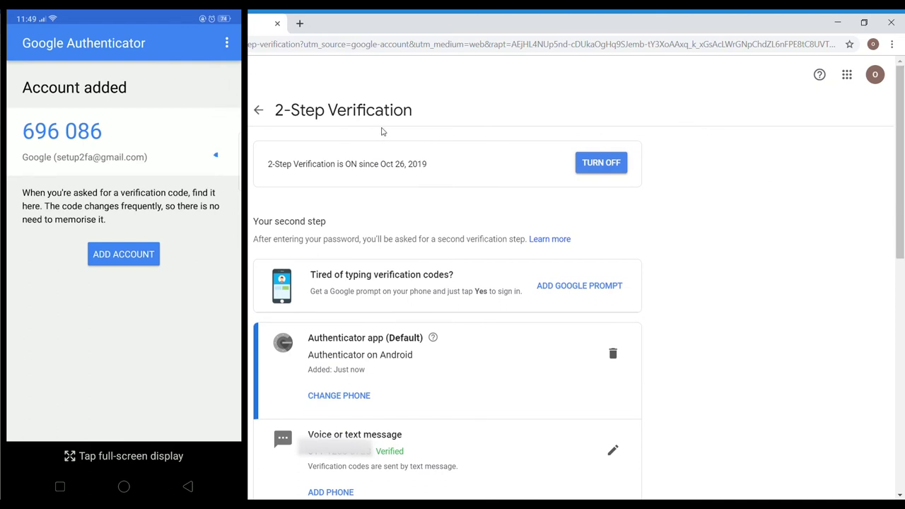
left_click(253, 111)
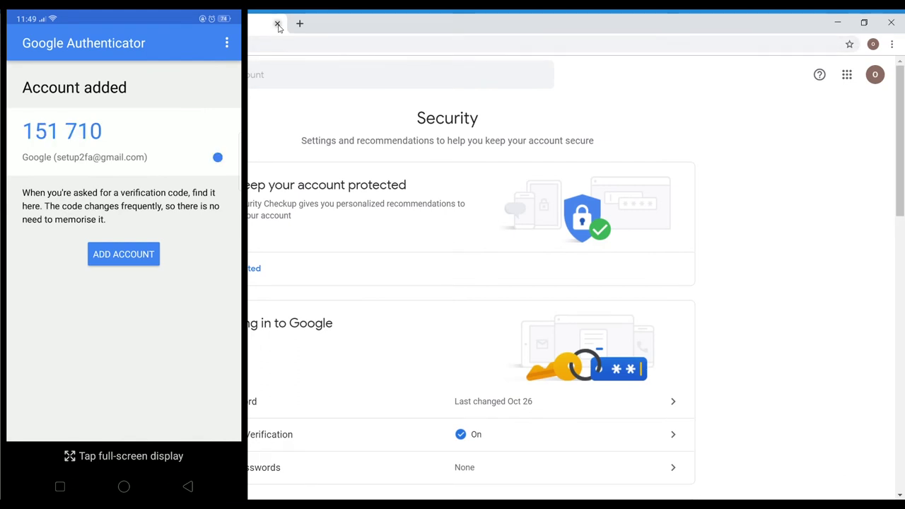
Close the Security tab, sign out of Gmail, and sign back in with the account password.
left_click(278, 25)
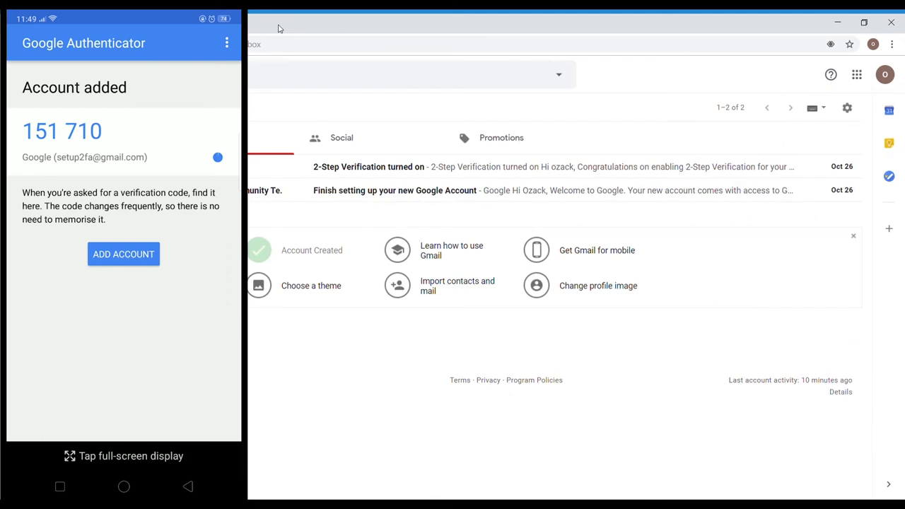
left_click(887, 76)
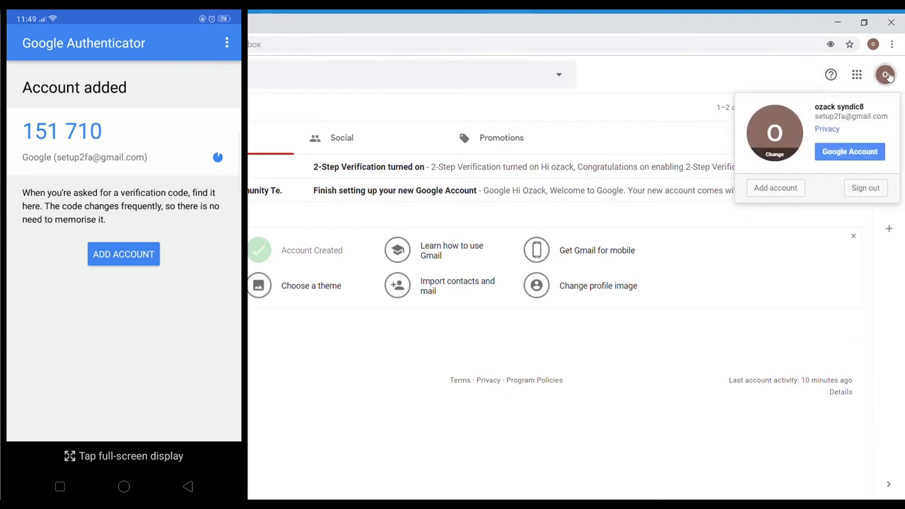
left_click(861, 188)
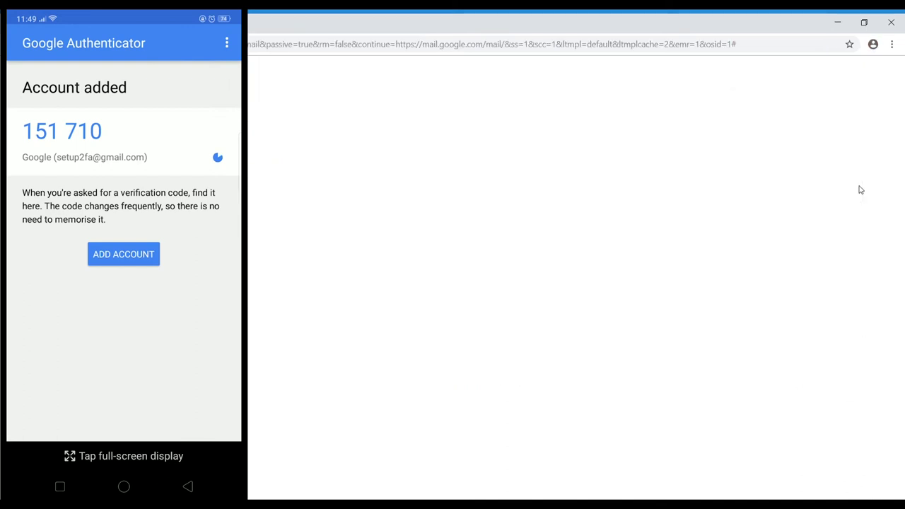
left_click(417, 226)
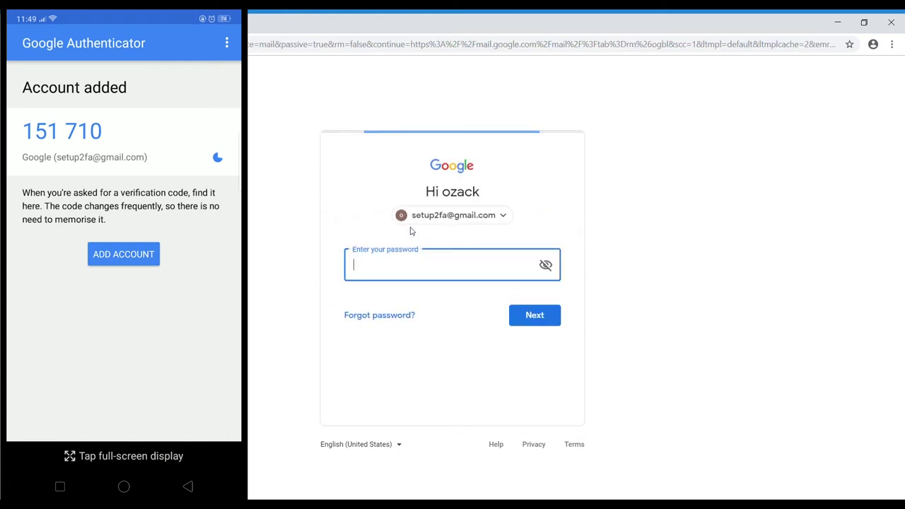
type("•••")
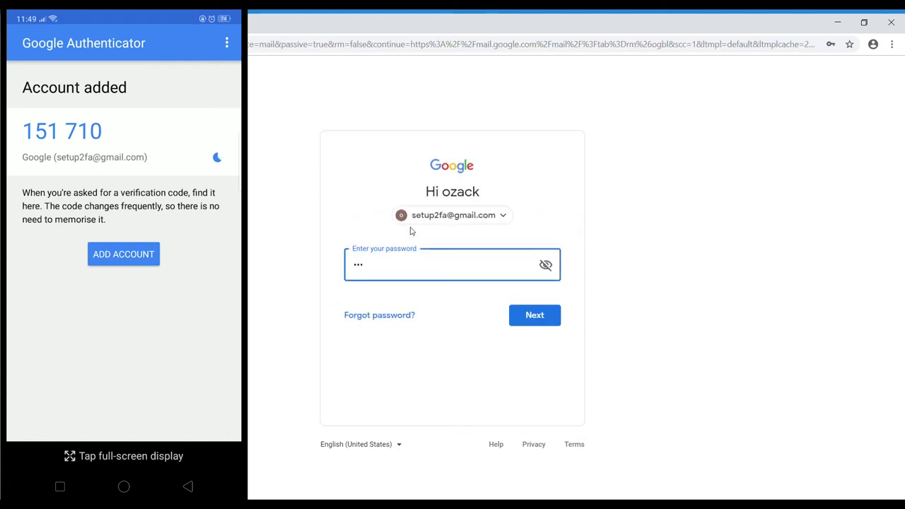
type("••••••••••••")
key("Return")
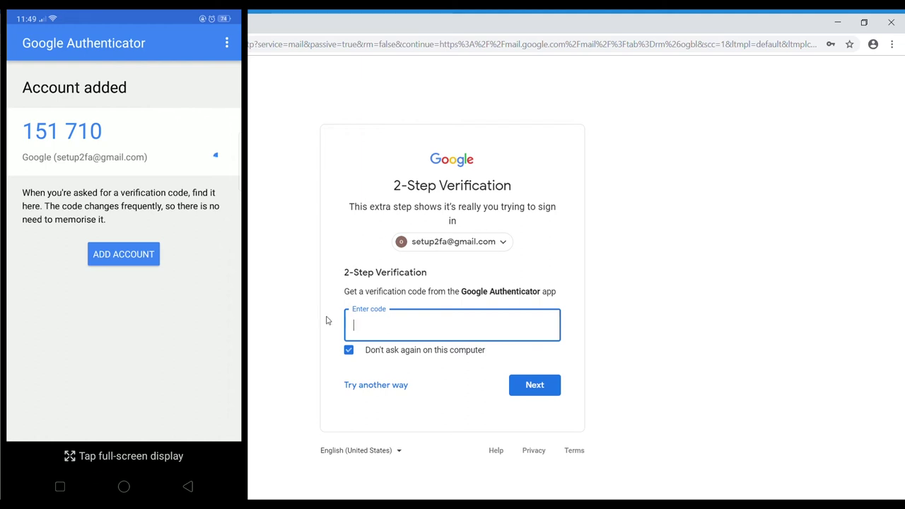
Untick 'Don't ask again on this computer' and submit a Google Authenticator code.
left_click(350, 352)
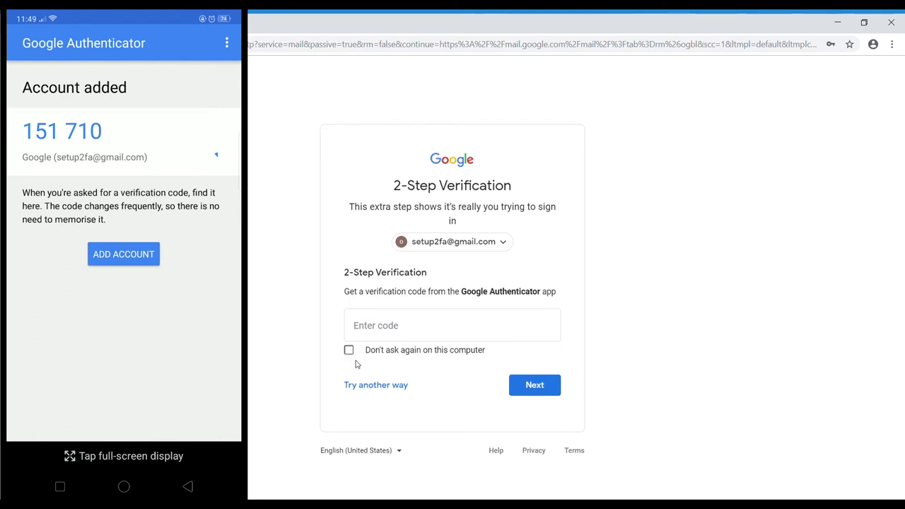
left_click(407, 332)
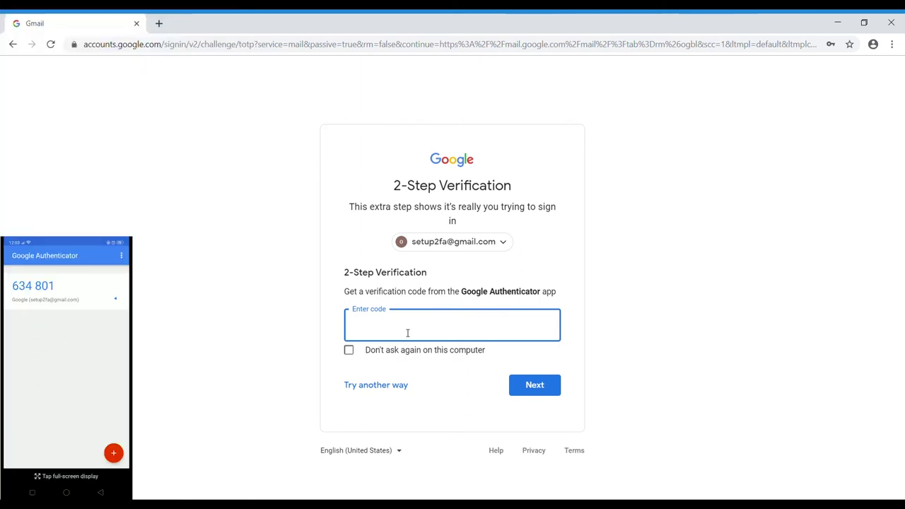
left_click(529, 386)
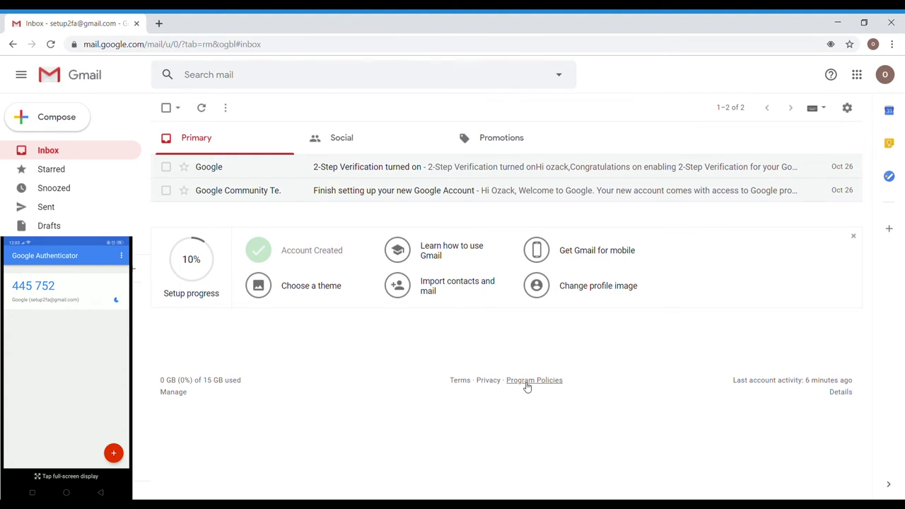
Open Google Account Security in a new tab and select the 2-Step Verification row.
left_click(857, 75)
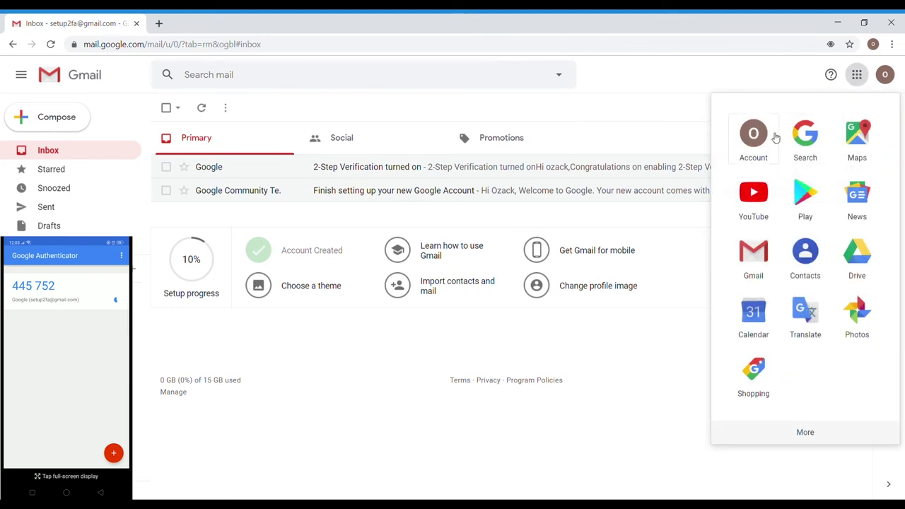
left_click(768, 138)
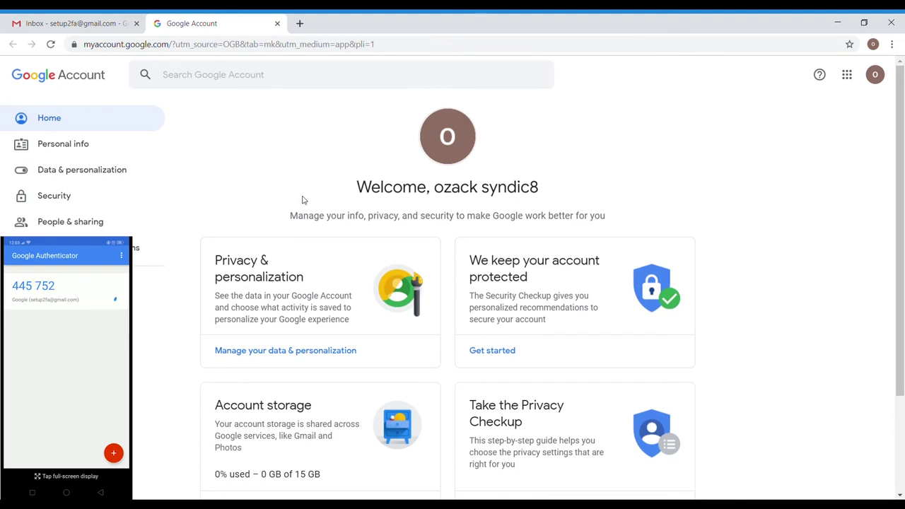
left_click(104, 198)
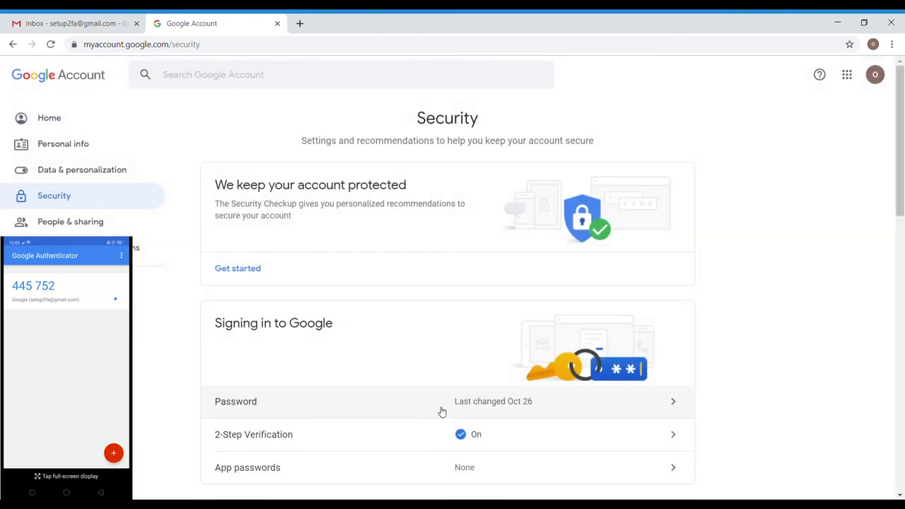
left_click(540, 436)
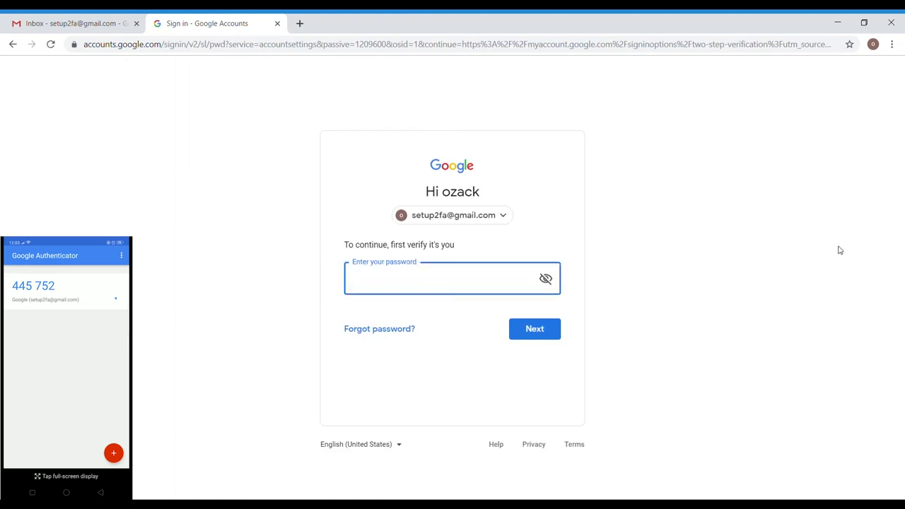
Re-confirm identity with the account password and the current Authenticator code, leaving 'Don't ask again' unticked.
type("***************")
key("Return")
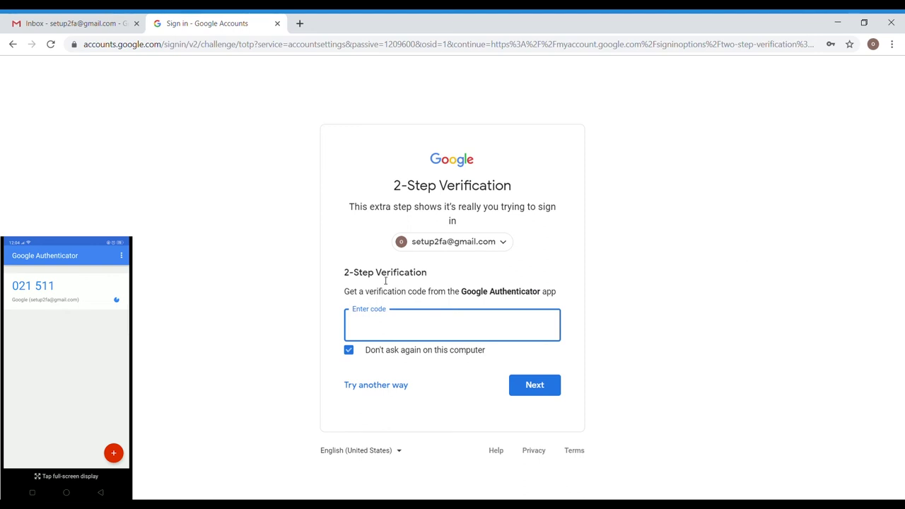
left_click(349, 353)
left_click(423, 324)
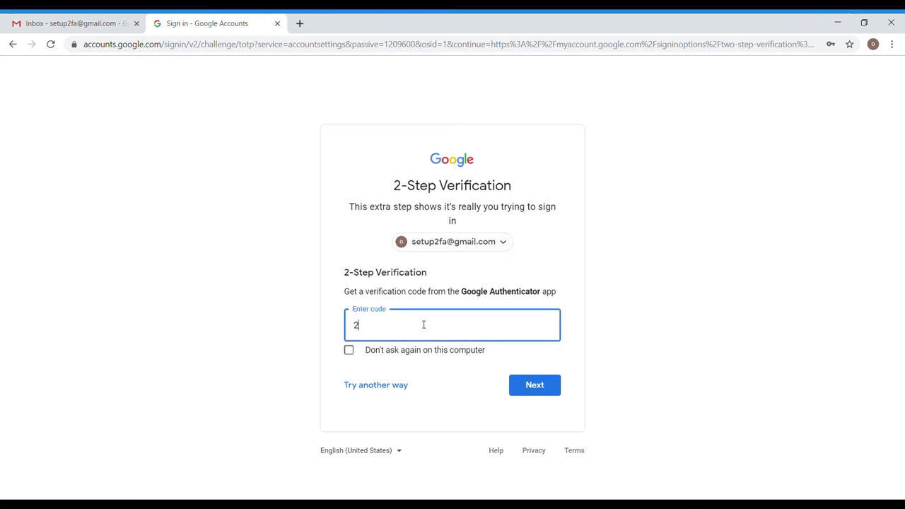
left_click(519, 387)
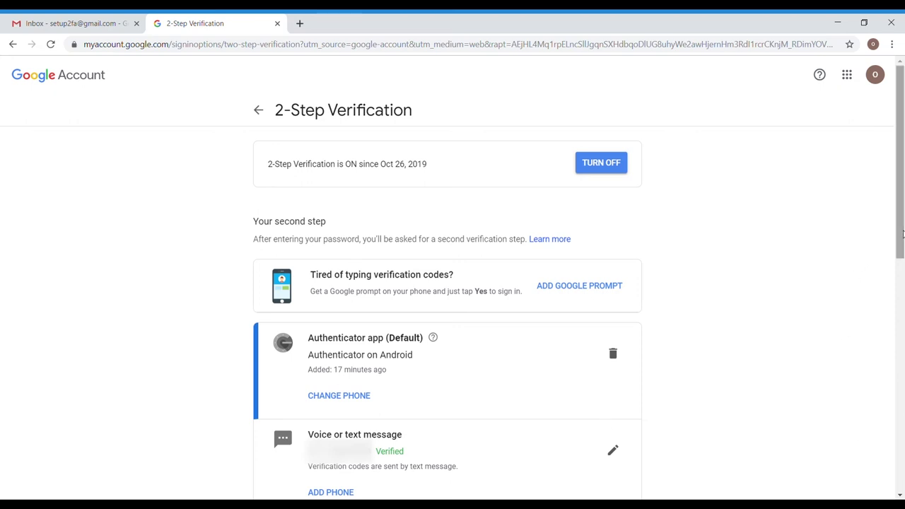
left_click_drag(902, 235, 903, 483)
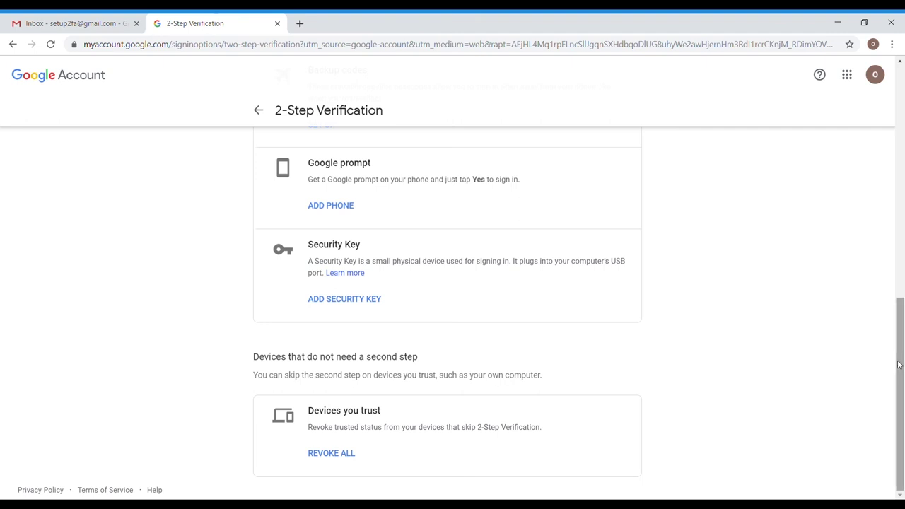
left_click_drag(903, 266, 902, 103)
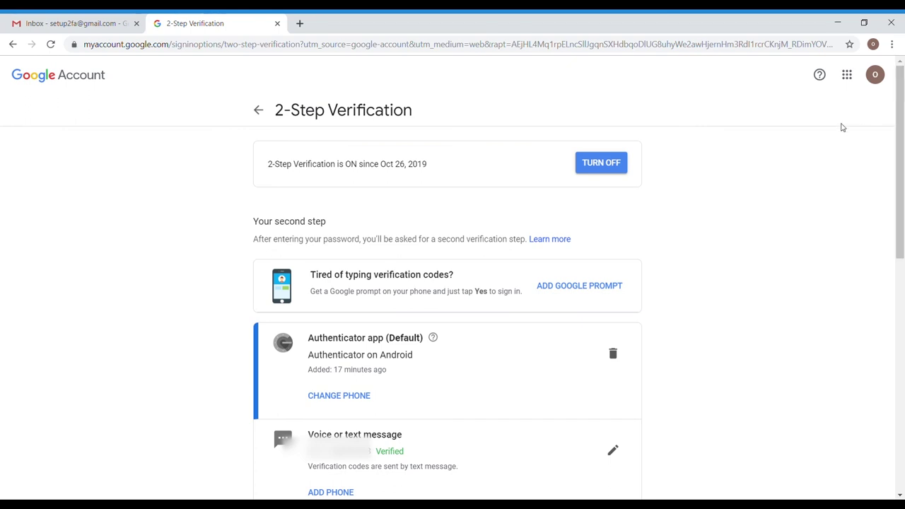
Close the 2-Step Verification tab and sign out of Gmail through the account avatar menu.
left_click(277, 25)
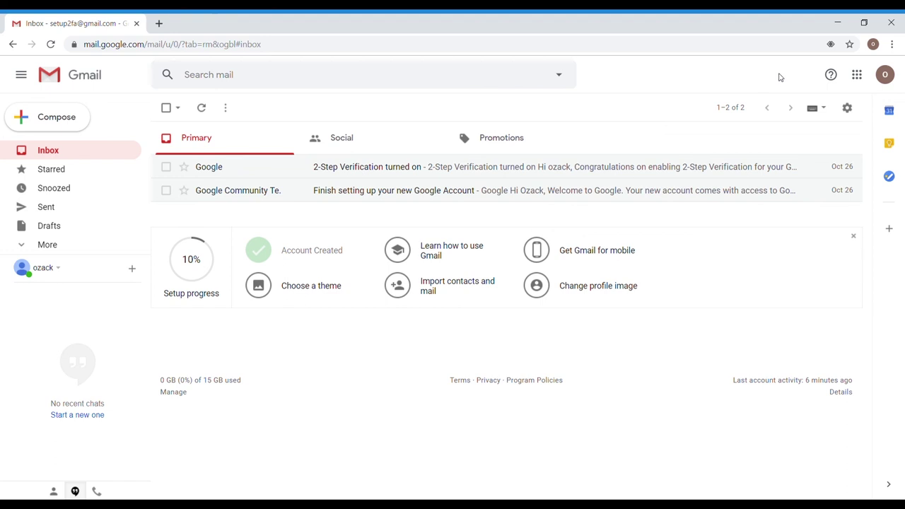
left_click(857, 76)
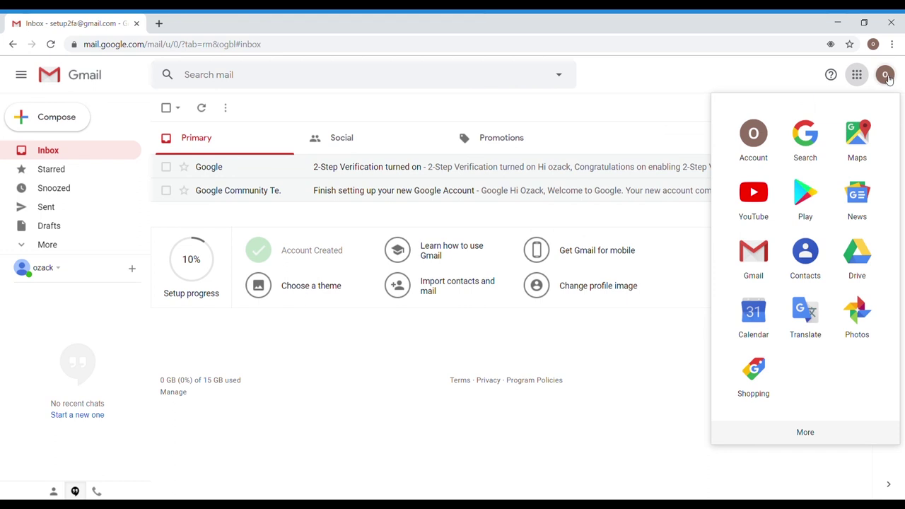
left_click(885, 75)
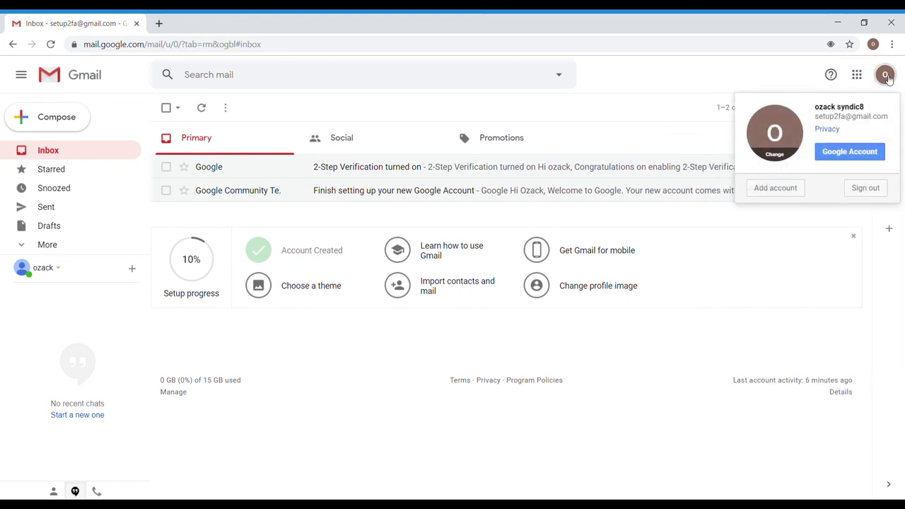
left_click(865, 188)
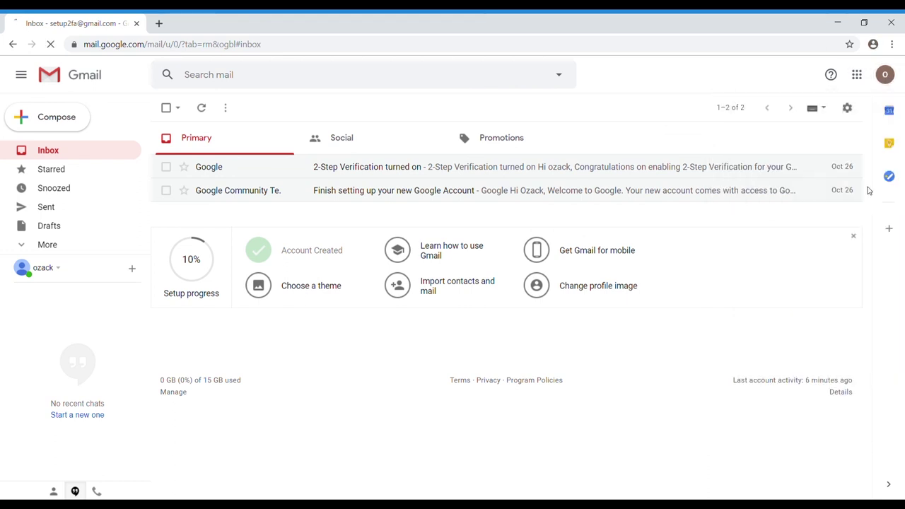